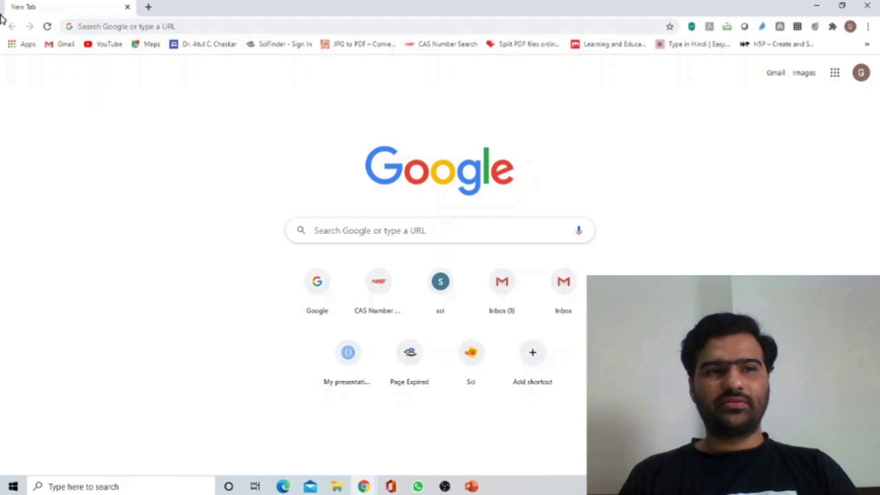
Step: Go to meet.google.com in Chrome's address bar, correcting a typo along the way
{"action": "key", "text": "ctrl+l"}
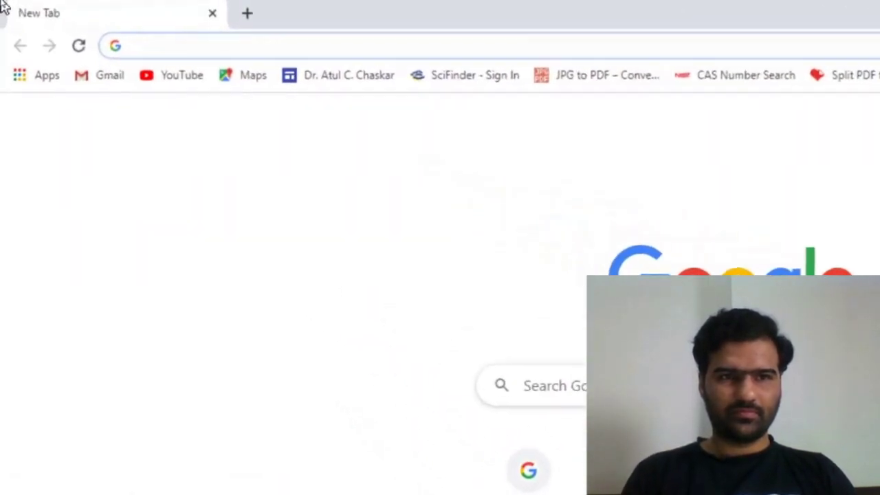
{"action": "type", "text": "meee"}
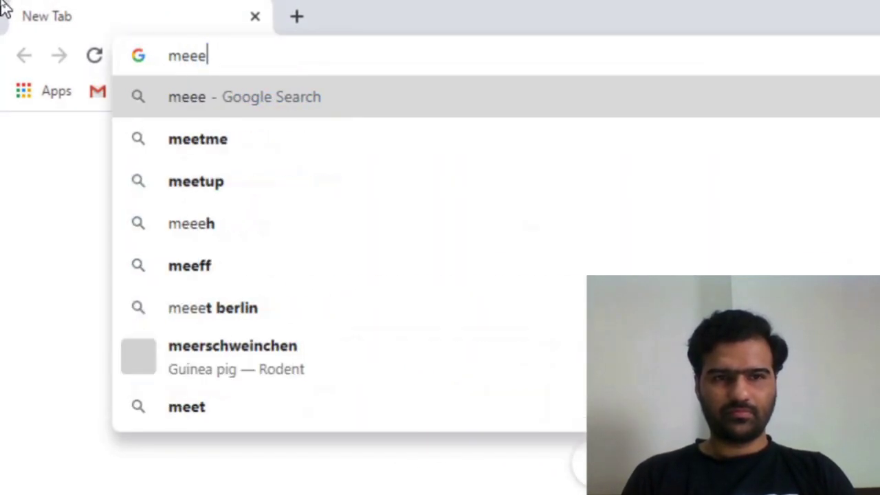
{"action": "key", "text": "BackSpace"}
{"action": "type", "text": "t.google.com"}
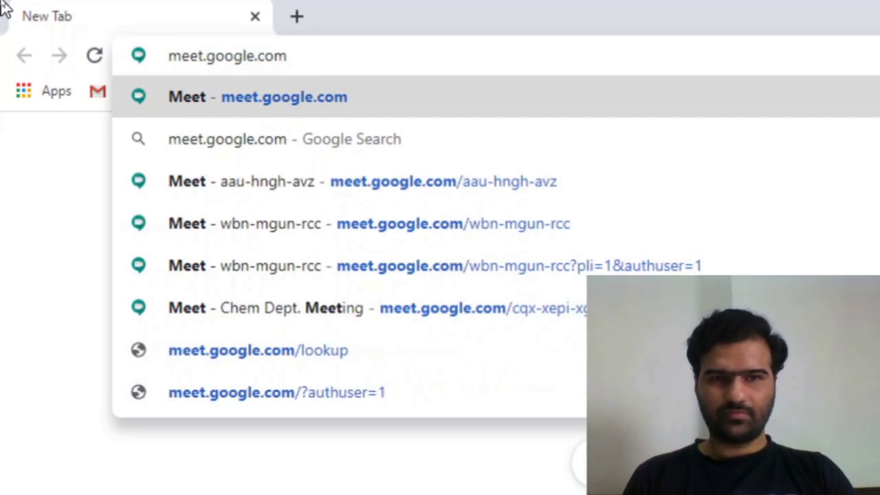
{"action": "key", "text": "Return"}
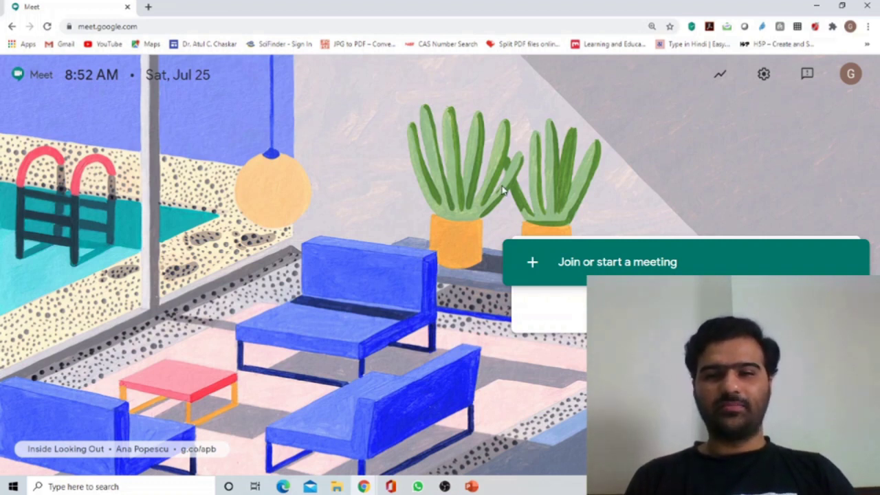
Step: Start a new meeting without a code, copy the joining info and dismiss that box
{"action": "left_click", "coordinate": [562, 265]}
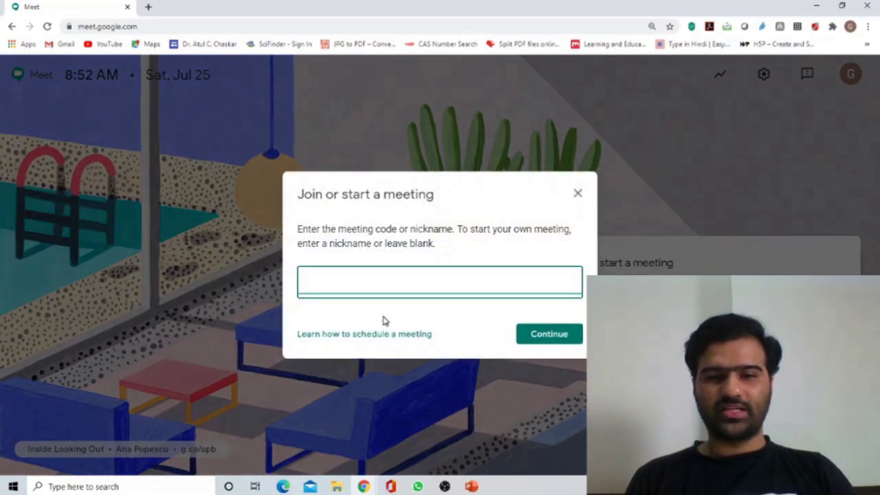
{"action": "left_click", "coordinate": [550, 335]}
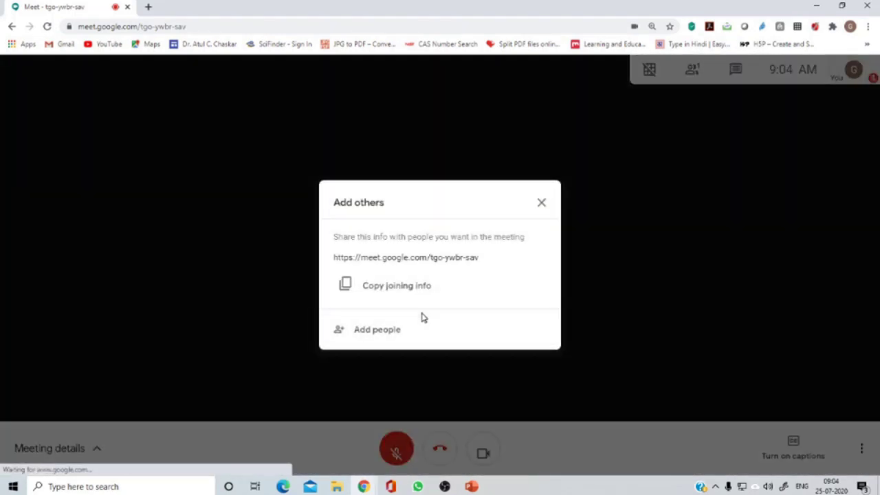
{"action": "left_click", "coordinate": [386, 290]}
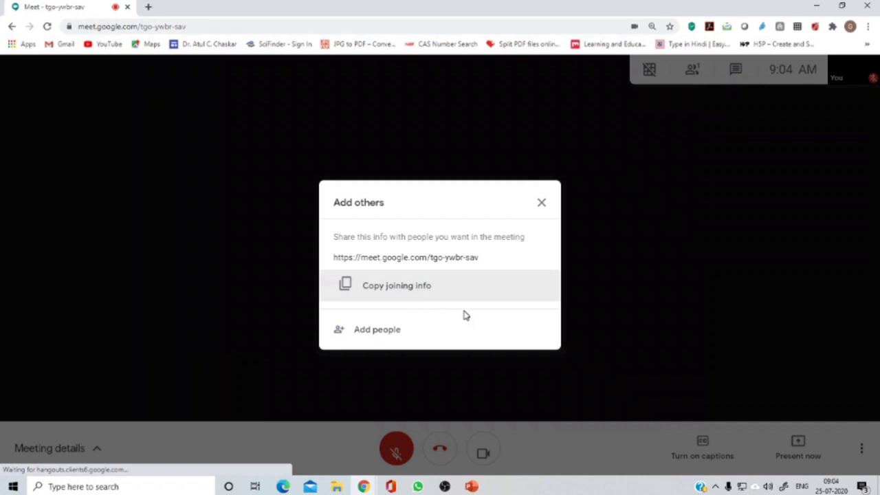
{"action": "left_click", "coordinate": [542, 202]}
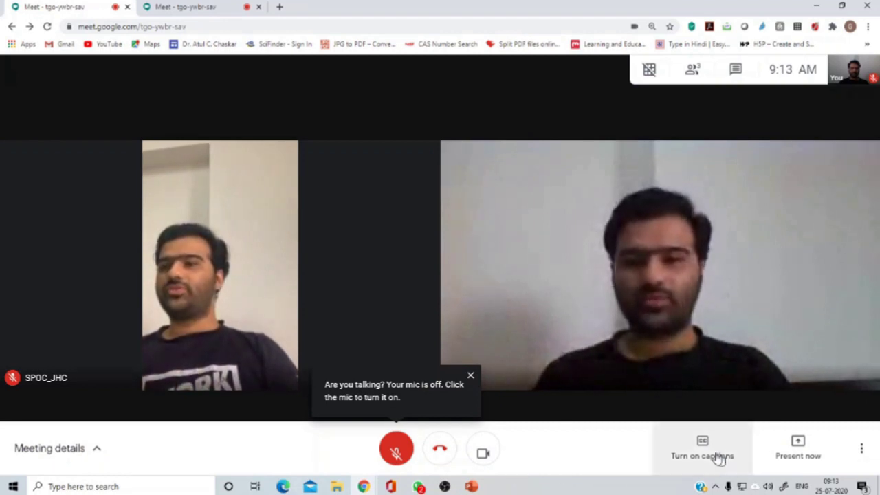
Step: Share your entire screen in the call, then bring PowerPoint's 'GOOGLE MEET' deck forward
{"action": "left_click", "coordinate": [796, 451]}
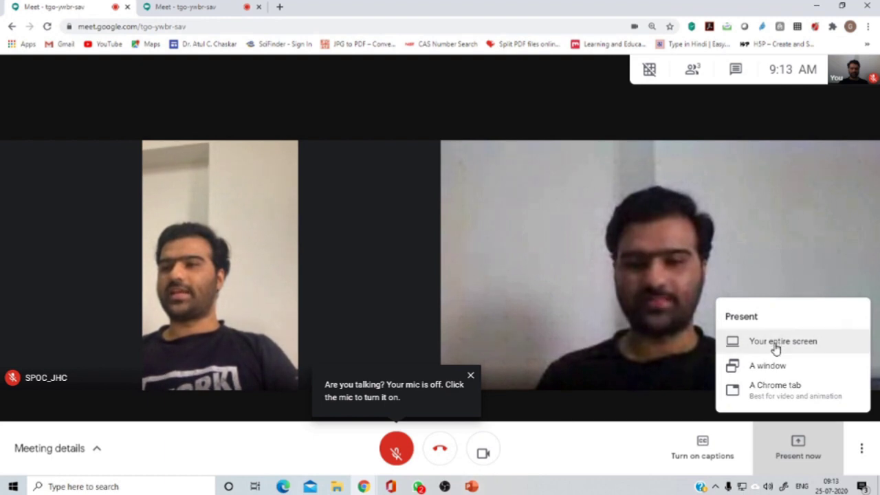
{"action": "left_click", "coordinate": [778, 343]}
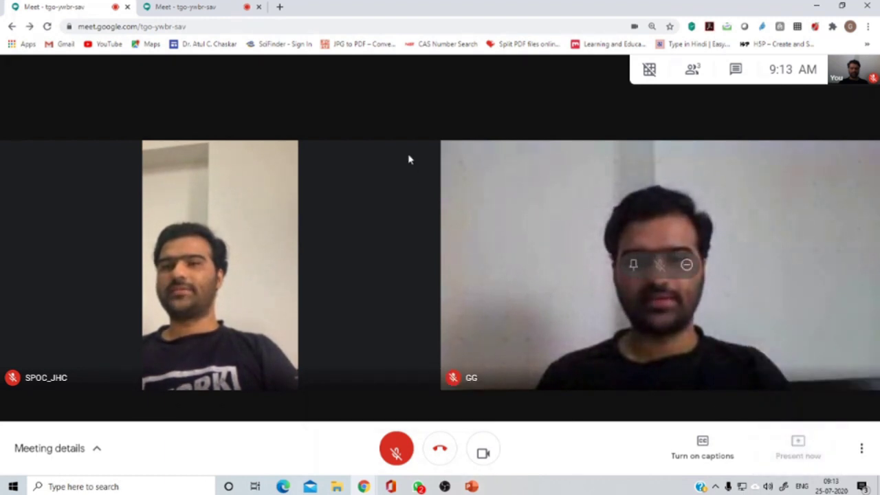
{"action": "left_click", "coordinate": [424, 212]}
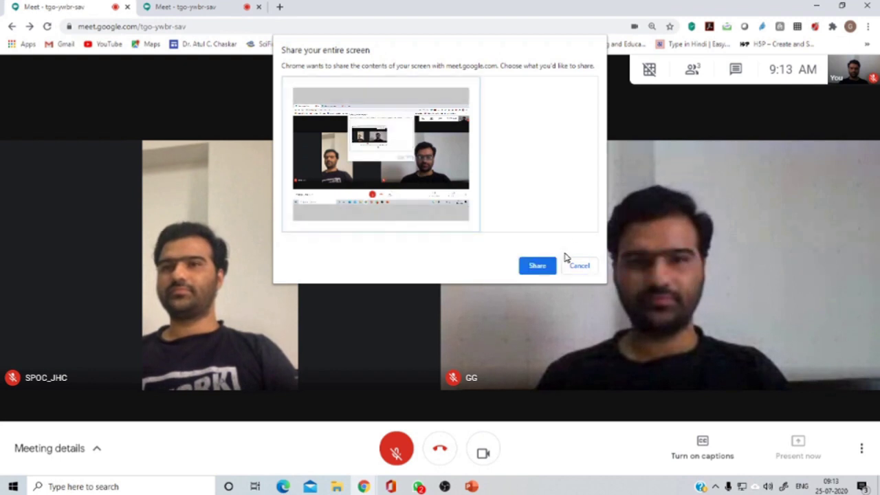
{"action": "left_click", "coordinate": [541, 265]}
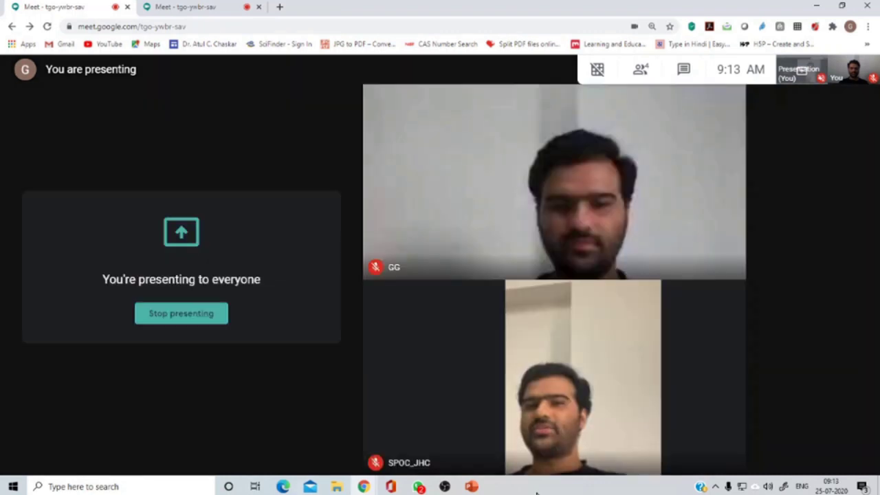
{"action": "left_click", "coordinate": [470, 487]}
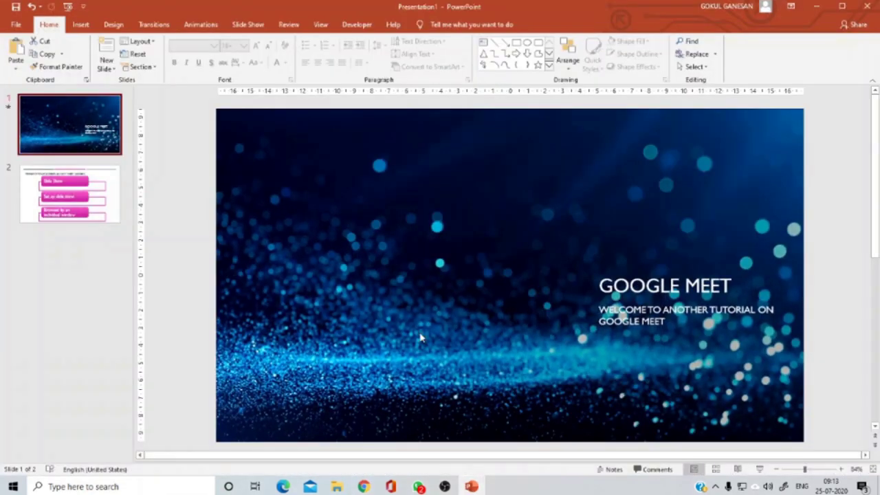
Step: Run the PowerPoint slideshow, exit it with Esc, and minimize PowerPoint
{"action": "left_click", "coordinate": [760, 470]}
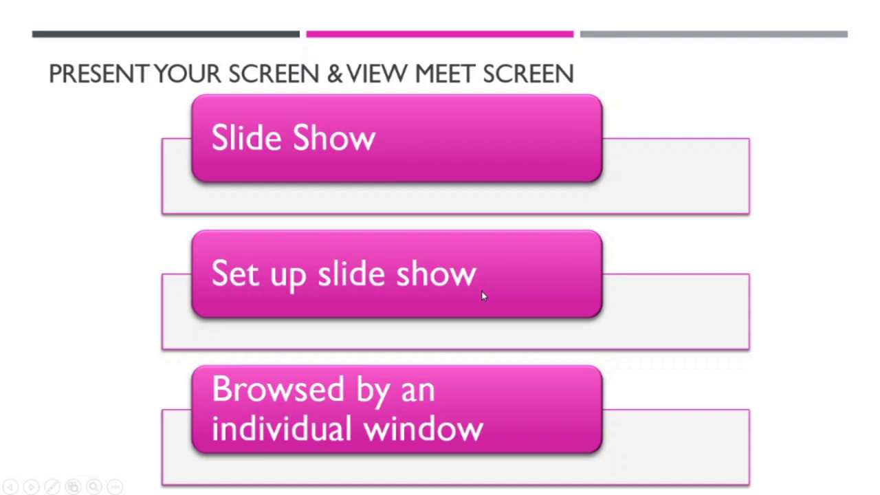
{"action": "key", "text": "Escape"}
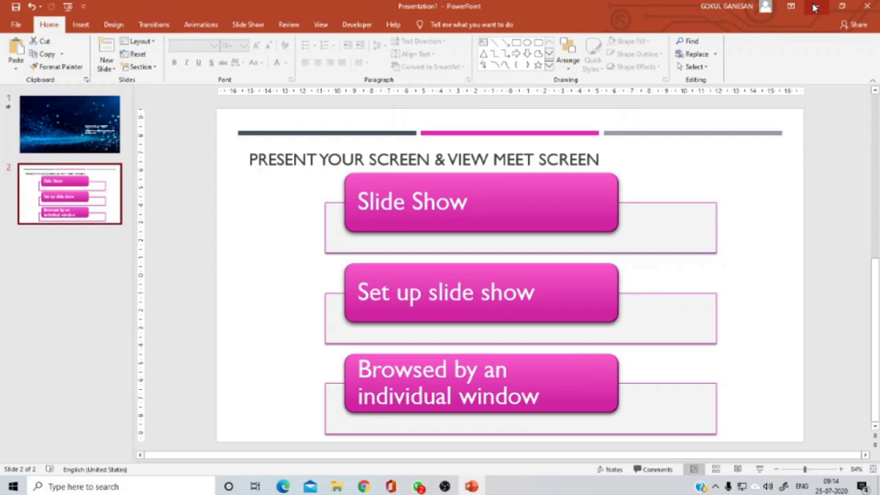
{"action": "left_click", "coordinate": [815, 6]}
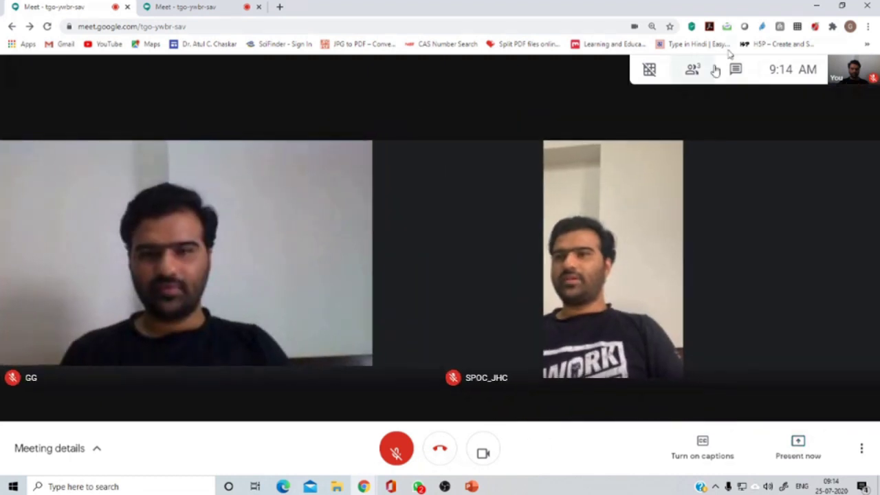
Step: Restore the Meet and PowerPoint windows from full screen, placing PowerPoint on the left
{"action": "left_click", "coordinate": [841, 5]}
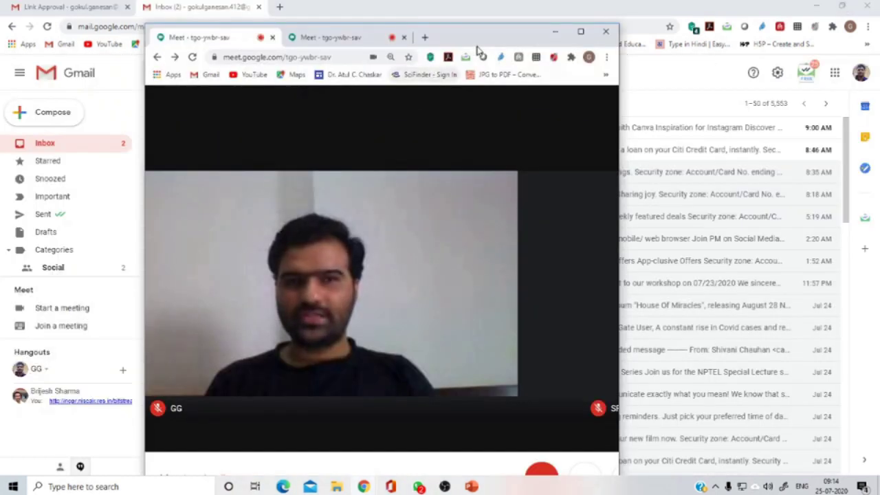
{"action": "left_click_drag", "start_coordinate": [478, 48], "coordinate": [714, 16]}
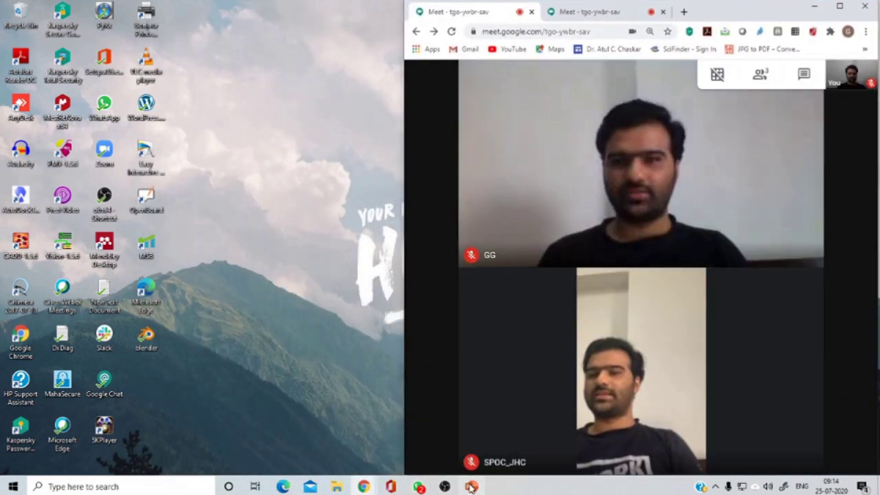
{"action": "left_click", "coordinate": [471, 486]}
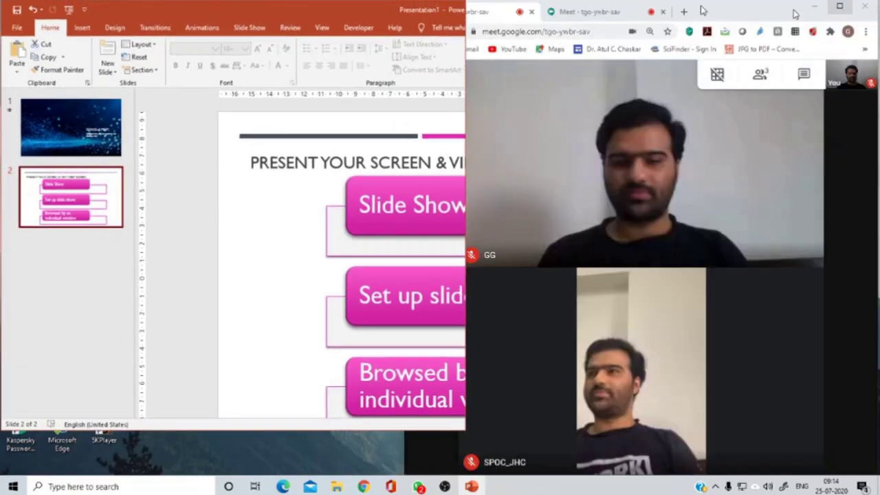
{"action": "left_click", "coordinate": [842, 6]}
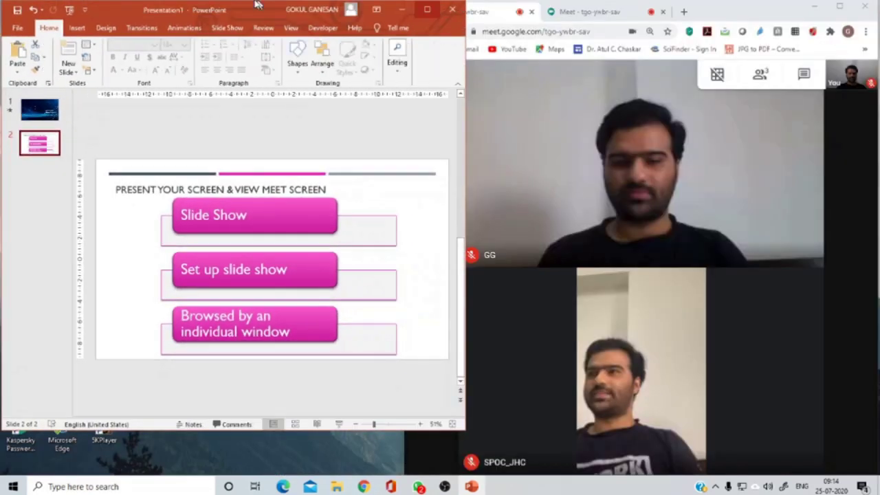
{"action": "mouse_move", "coordinate": [252, 12]}
{"action": "left_mouse_down"}
{"action": "mouse_move", "coordinate": [232, 12]}
{"action": "mouse_move", "coordinate": [251, 13]}
{"action": "left_mouse_up"}
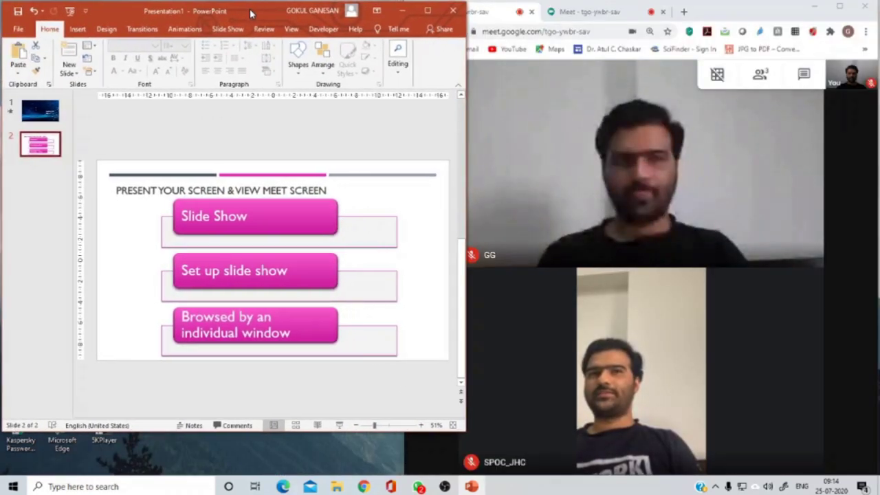
Step: Narrow the Meet window and enlarge PowerPoint so the two sit side by side
{"action": "left_click", "coordinate": [762, 9]}
{"action": "left_click_drag", "start_coordinate": [403, 257], "coordinate": [467, 251]}
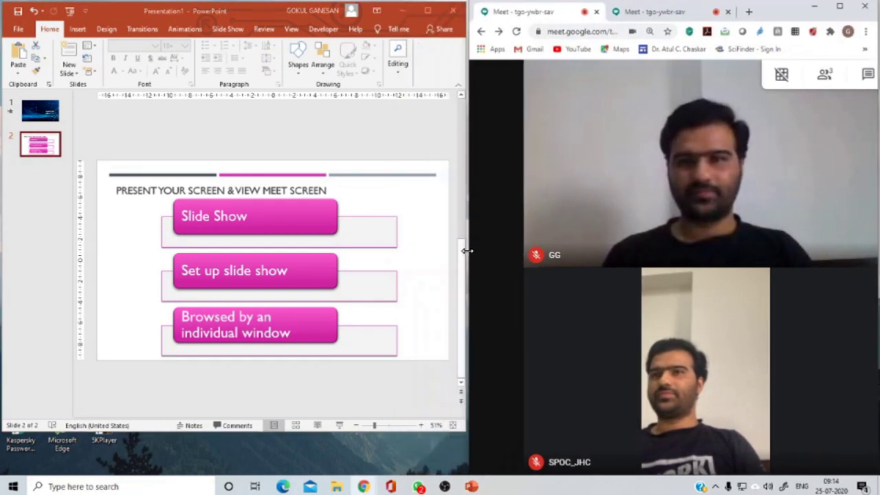
{"action": "left_click_drag", "start_coordinate": [300, 12], "coordinate": [292, 9]}
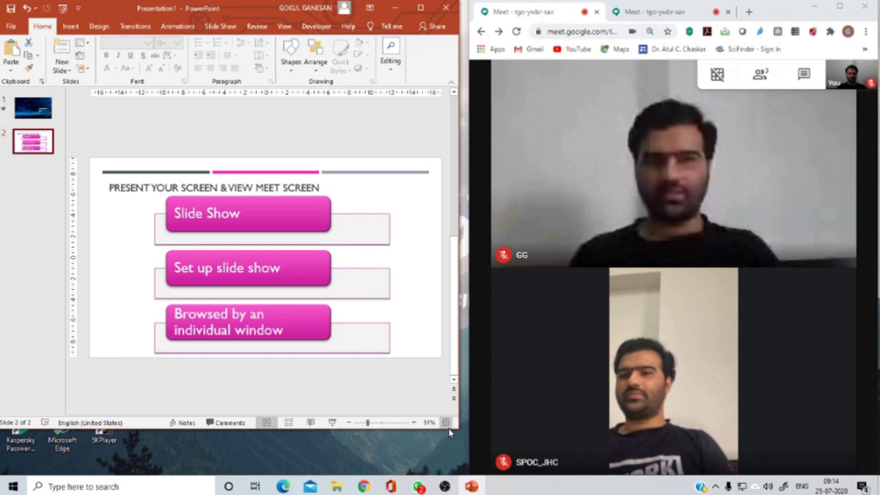
{"action": "left_click_drag", "start_coordinate": [458, 427], "coordinate": [459, 473]}
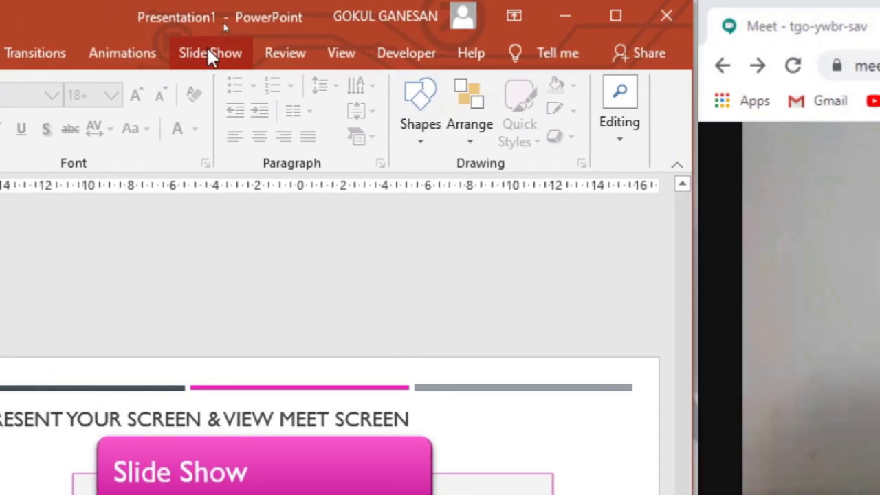
Step: In Set Up Slide Show, choose 'Browsed by an individual (window)' and confirm
{"action": "left_click", "coordinate": [210, 55]}
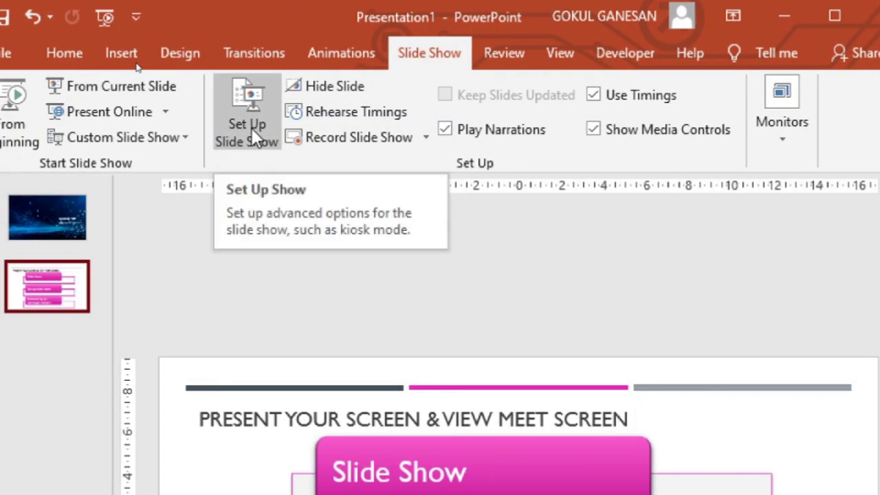
{"action": "left_click", "coordinate": [251, 128]}
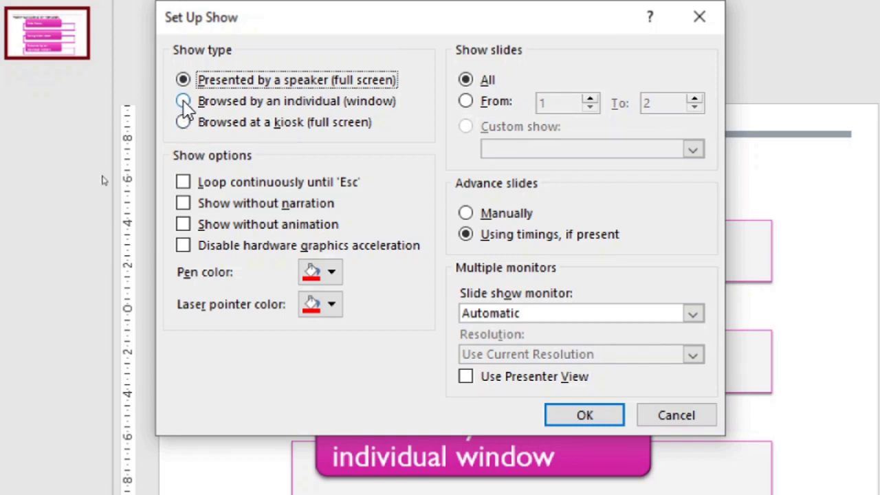
{"action": "left_click", "coordinate": [183, 102]}
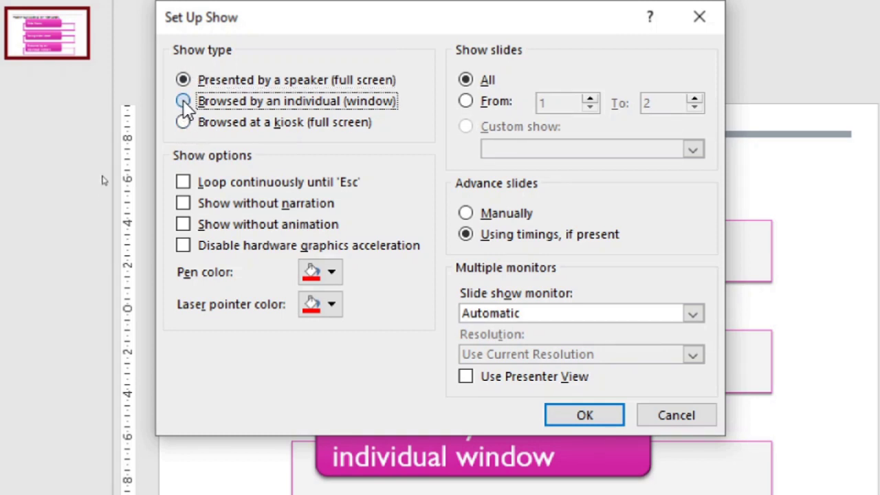
{"action": "left_click", "coordinate": [586, 417]}
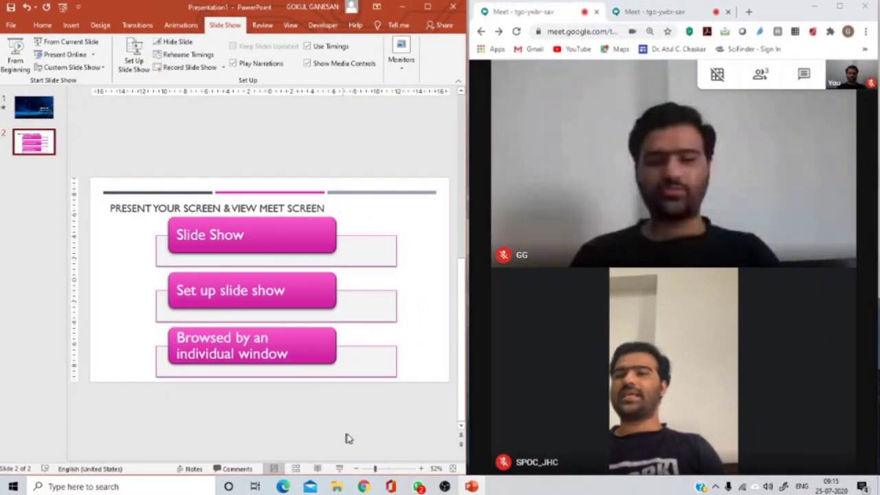
Step: Start the windowed slide show and step back to the 'GOOGLE MEET' title slide
{"action": "left_click", "coordinate": [339, 470]}
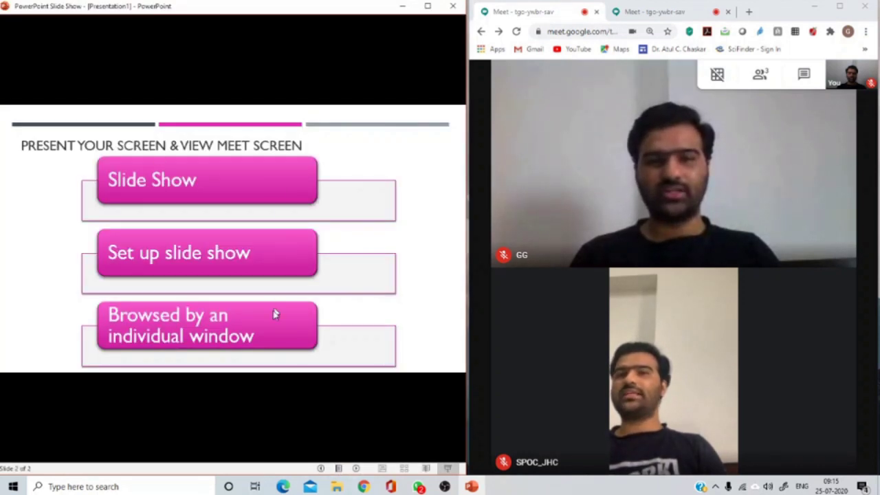
{"action": "key", "text": "Left"}
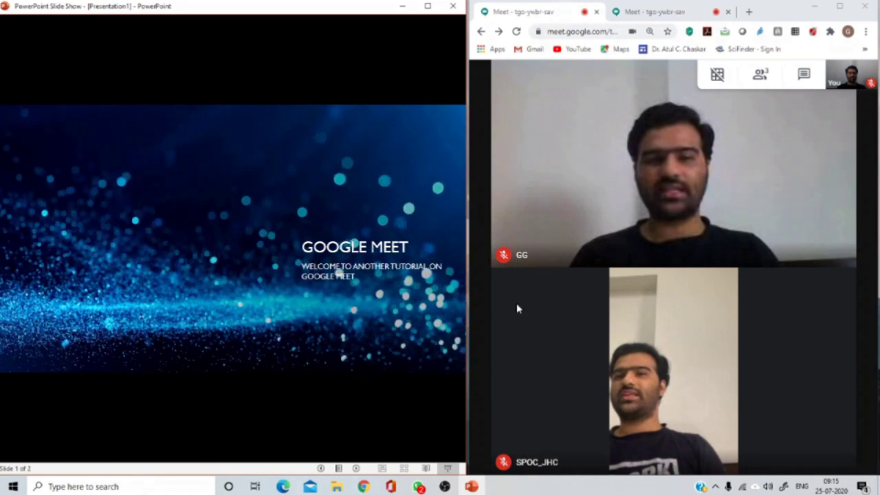
{"action": "mouse_move", "coordinate": [425, 368]}
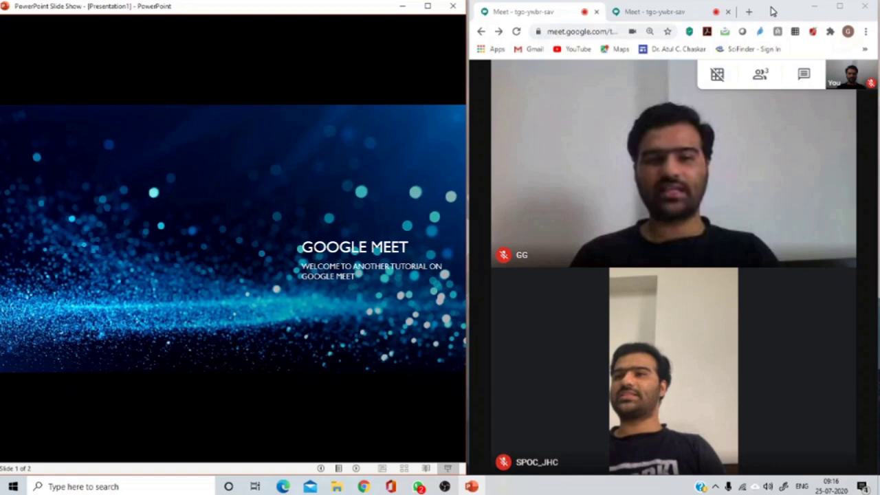
Step: From the Meet call, present 'A window' and choose the PowerPoint Slide Show window
{"action": "left_click", "coordinate": [765, 191]}
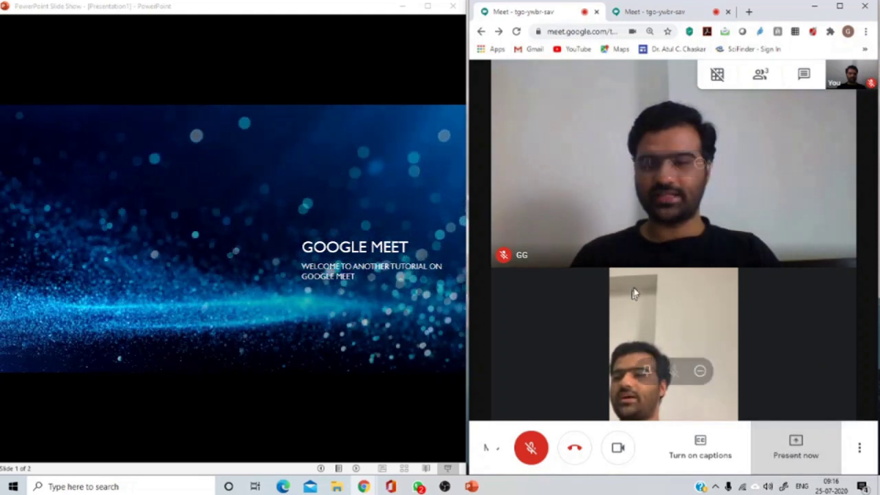
{"action": "left_click", "coordinate": [795, 447]}
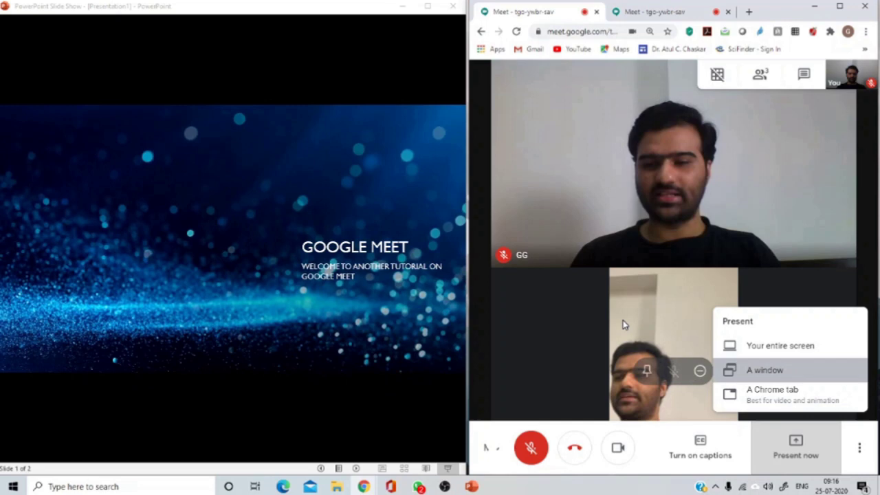
{"action": "left_click", "coordinate": [625, 323]}
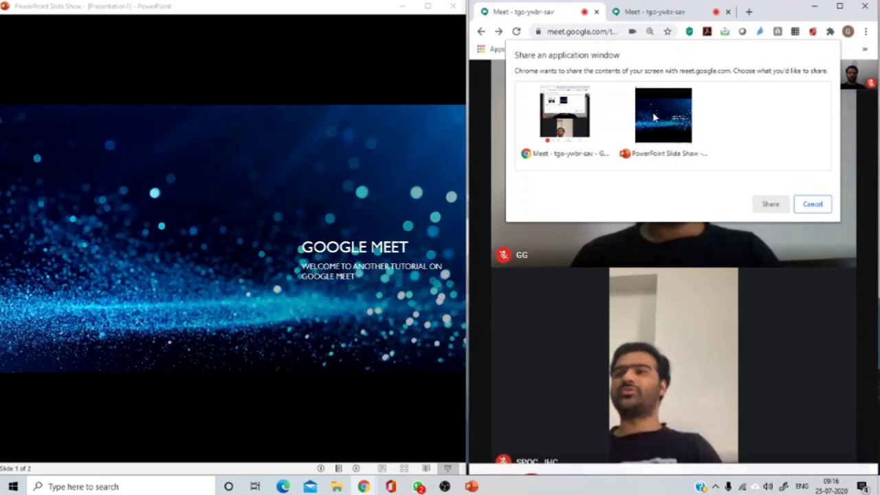
{"action": "left_click", "coordinate": [655, 118]}
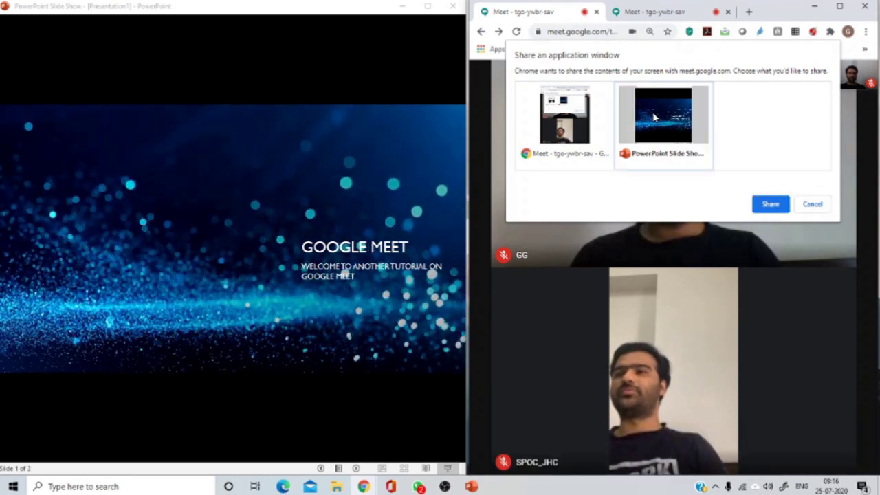
{"action": "left_click", "coordinate": [770, 204]}
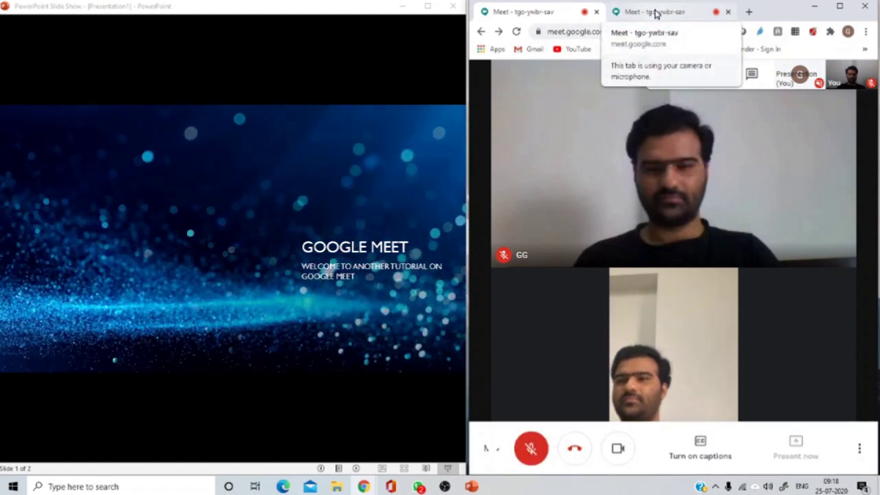
Step: Switch between the presenter's and the second Meet tab, ending on the attendee view
{"action": "left_click", "coordinate": [655, 14]}
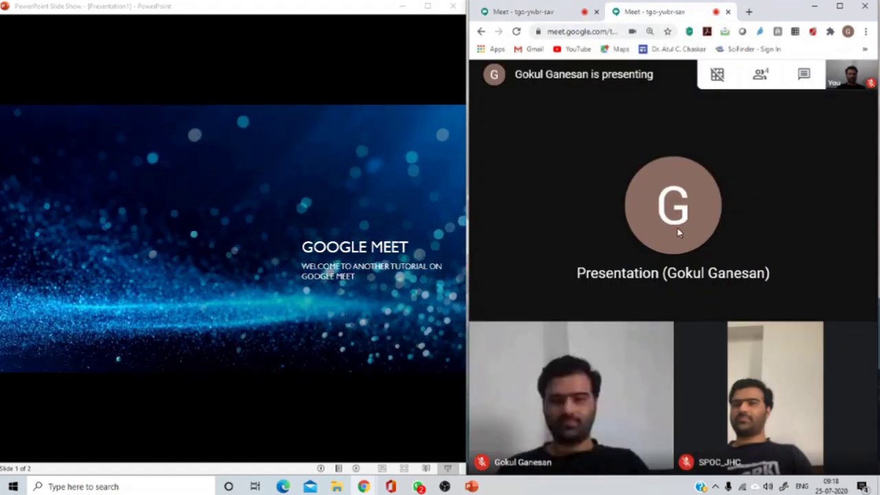
{"action": "key", "text": "ctrl+Tab"}
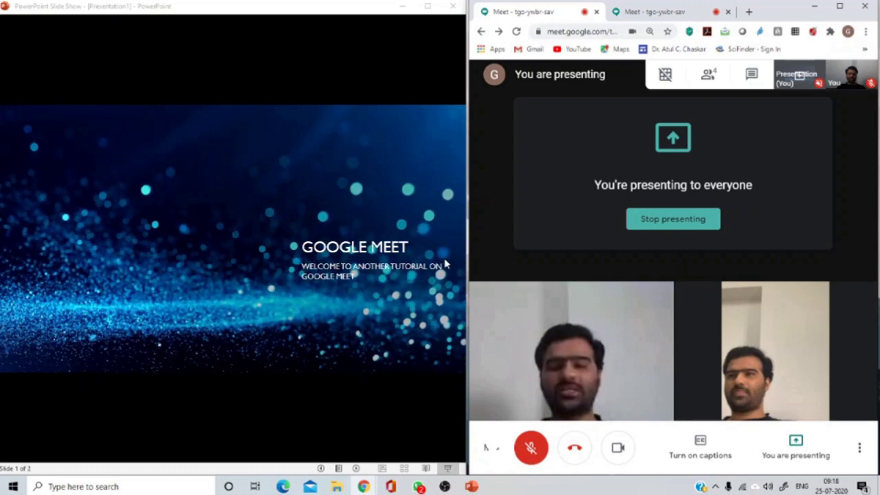
{"action": "left_click", "coordinate": [660, 12]}
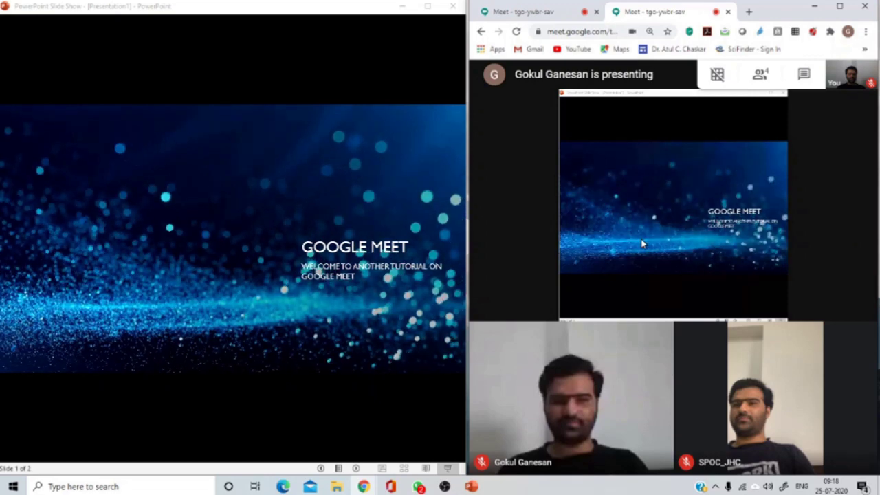
{"action": "mouse_move", "coordinate": [798, 279]}
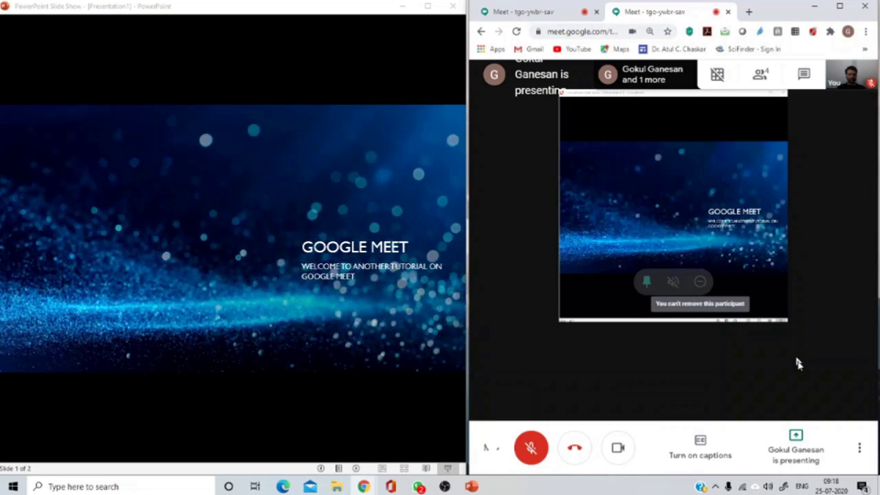
Step: Flip the slide show between slides 1 and 2 twice, then return to the presenter's Meet tab
{"action": "left_click", "coordinate": [294, 137]}
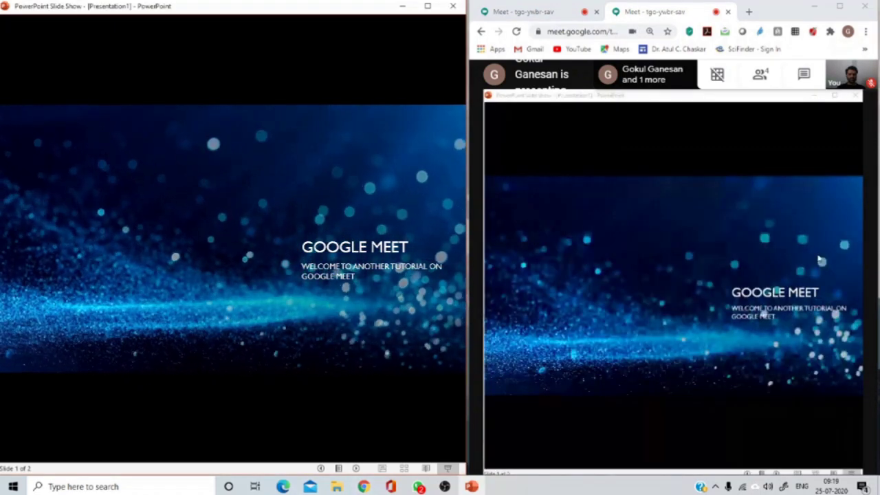
{"action": "key", "text": "Right"}
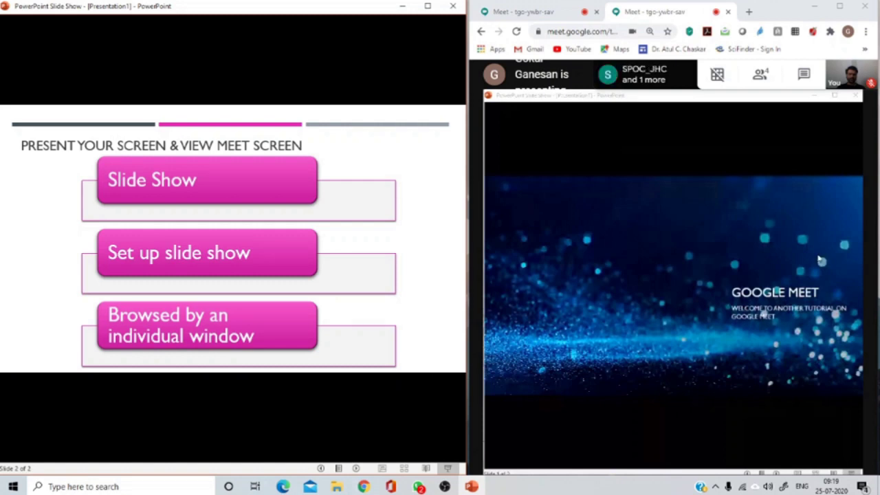
{"action": "key", "text": "Left"}
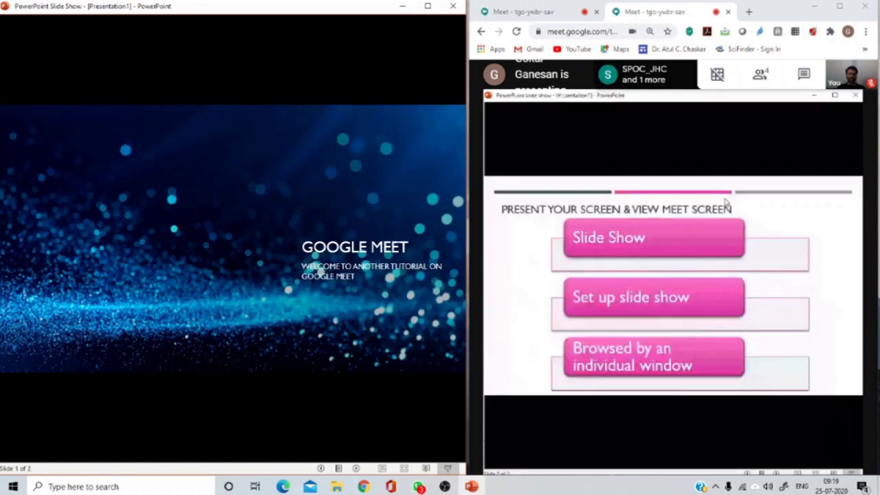
{"action": "key", "text": "Right"}
{"action": "key", "text": "Left"}
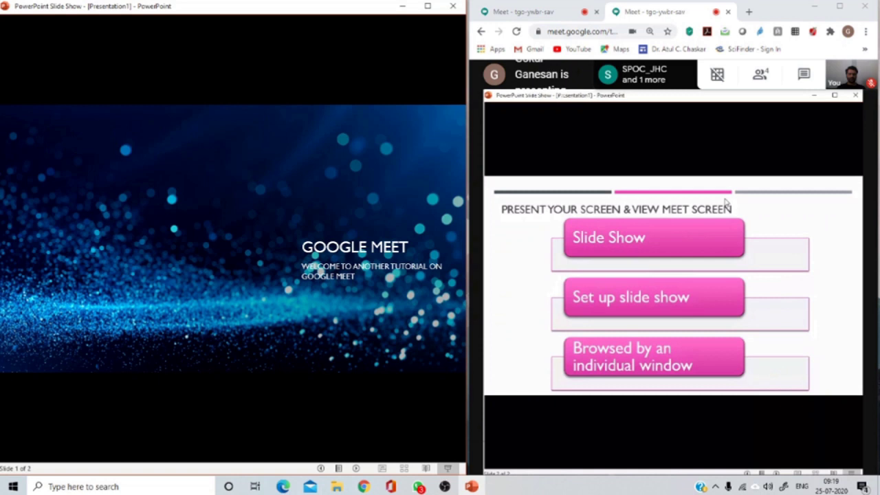
{"action": "left_click", "coordinate": [586, 12]}
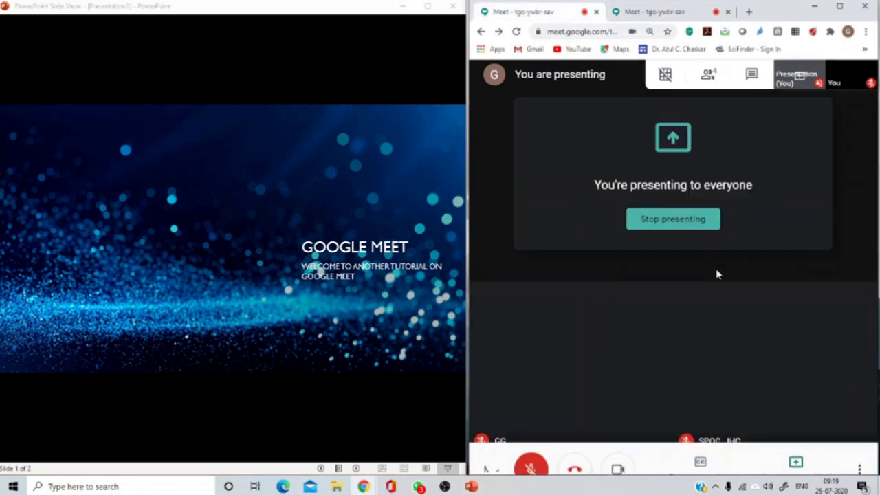